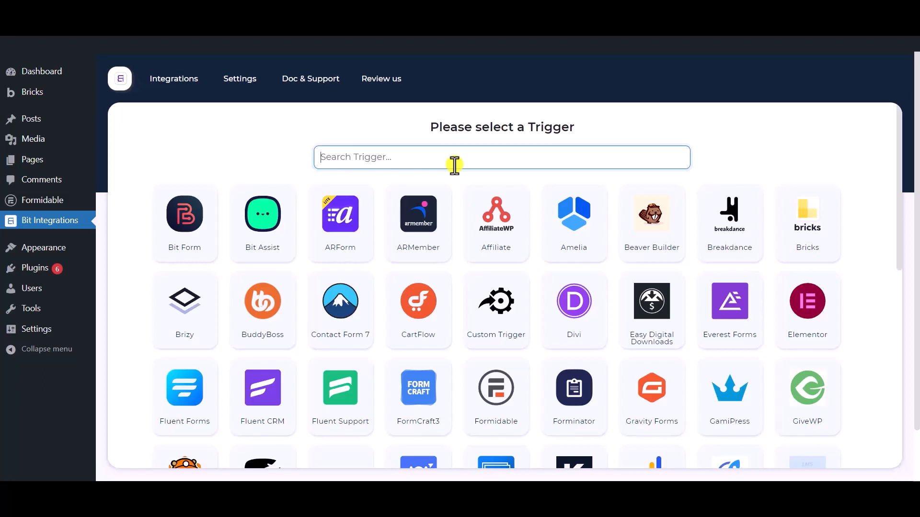
# Choose Formidable as the integration's trigger and select Contact Form as its form.
pyautogui.write('form')
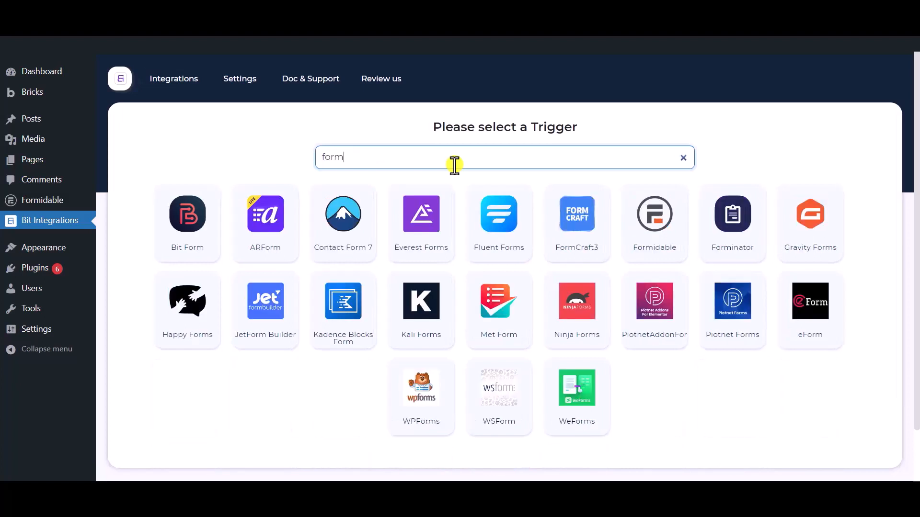
pyautogui.write('idable')
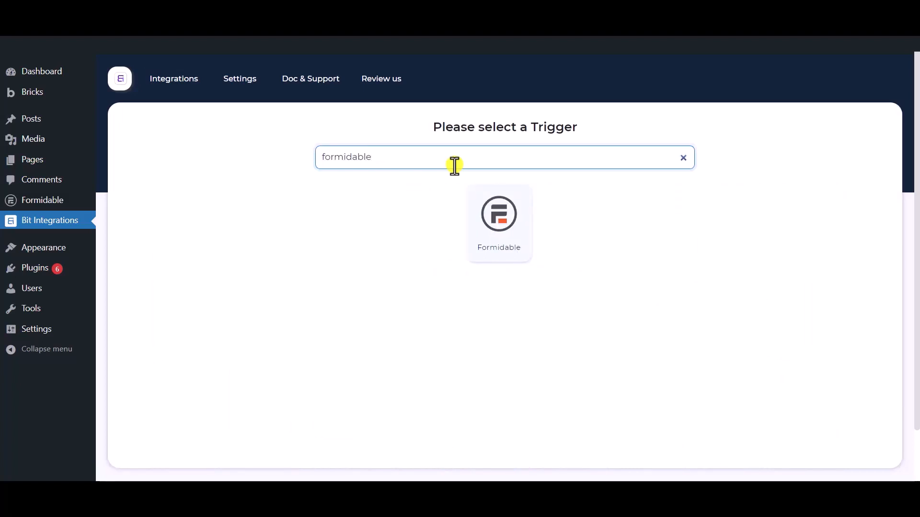
pyautogui.click(506, 257)
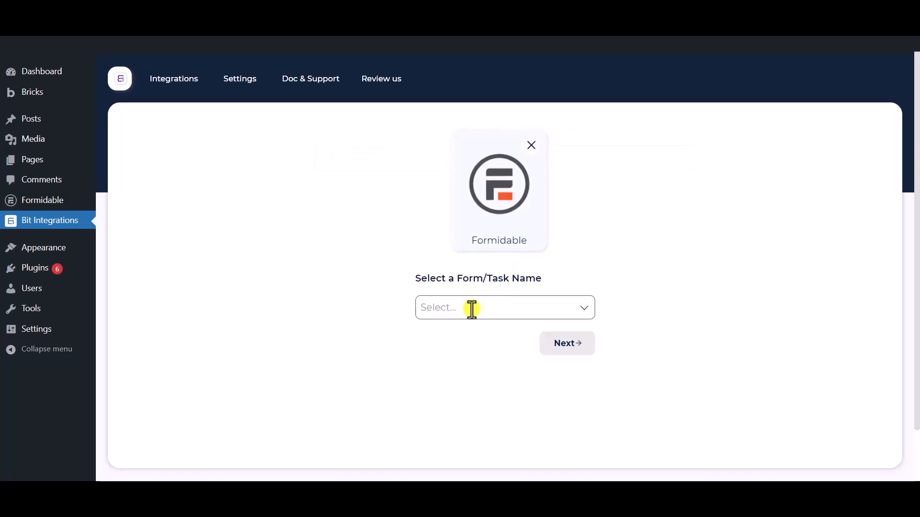
pyautogui.click(471, 309)
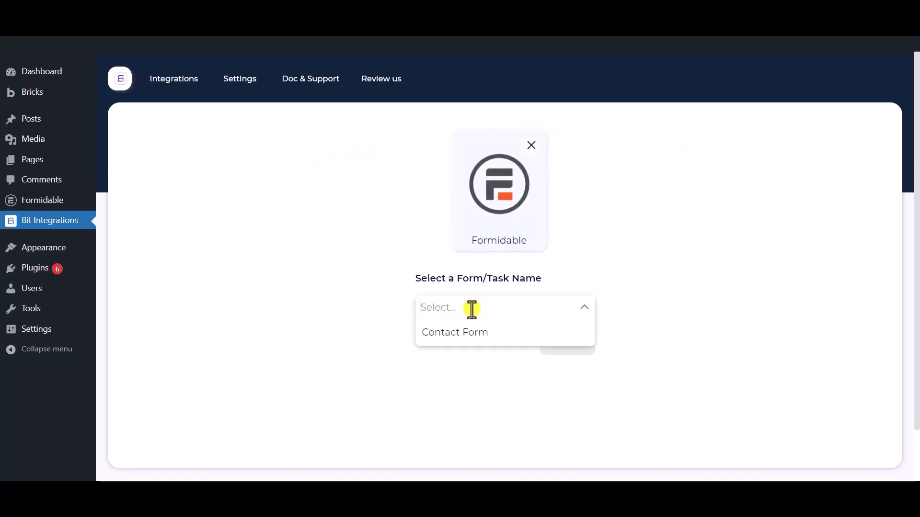
pyautogui.click(490, 341)
pyautogui.click(625, 426)
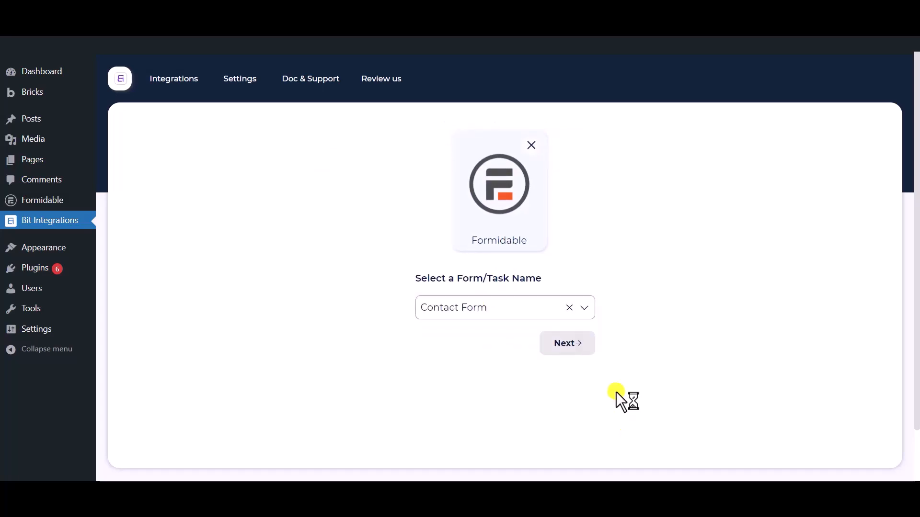
pyautogui.click(567, 352)
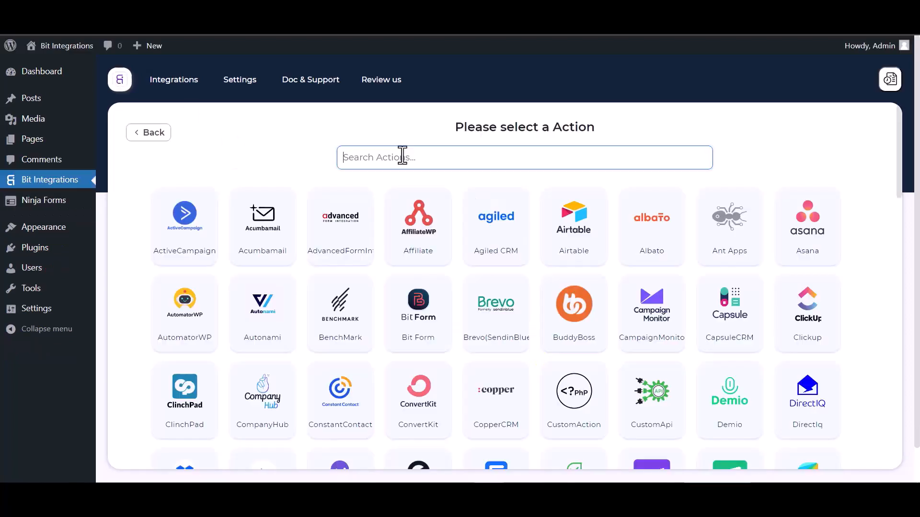
# Find Albato among the available actions and choose it as the integration's action.
pyautogui.click(402, 156)
pyautogui.write('al')
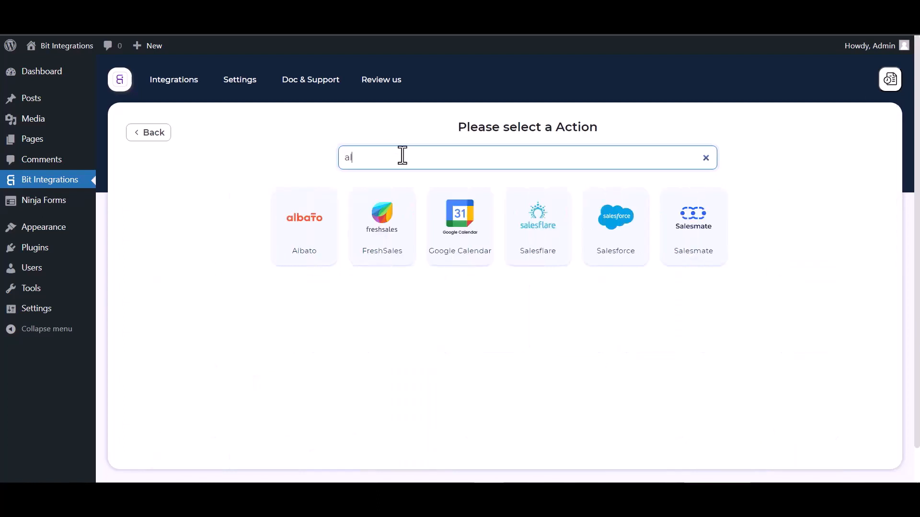
pyautogui.click(300, 212)
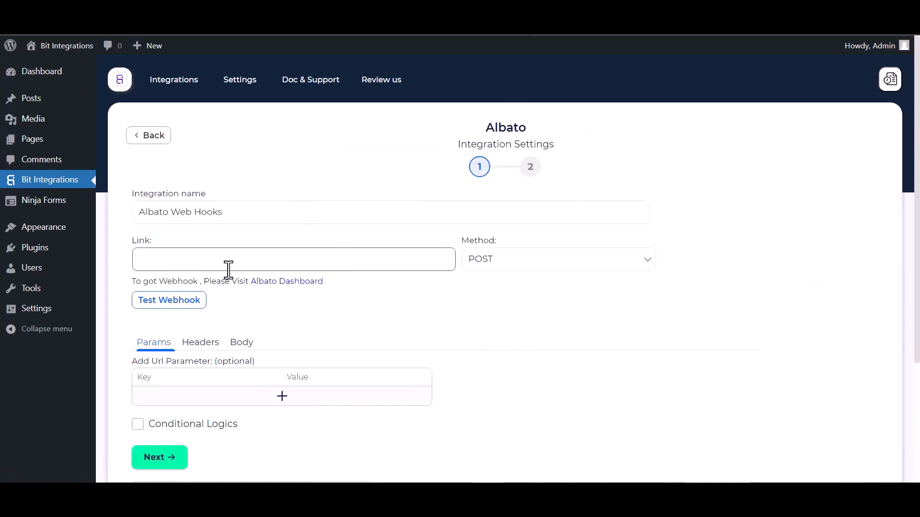
# Switch to the Albato dashboard, start a new automation and choose Webhook as the app that sends the data.
pyautogui.click(279, 289)
pyautogui.click(139, 169)
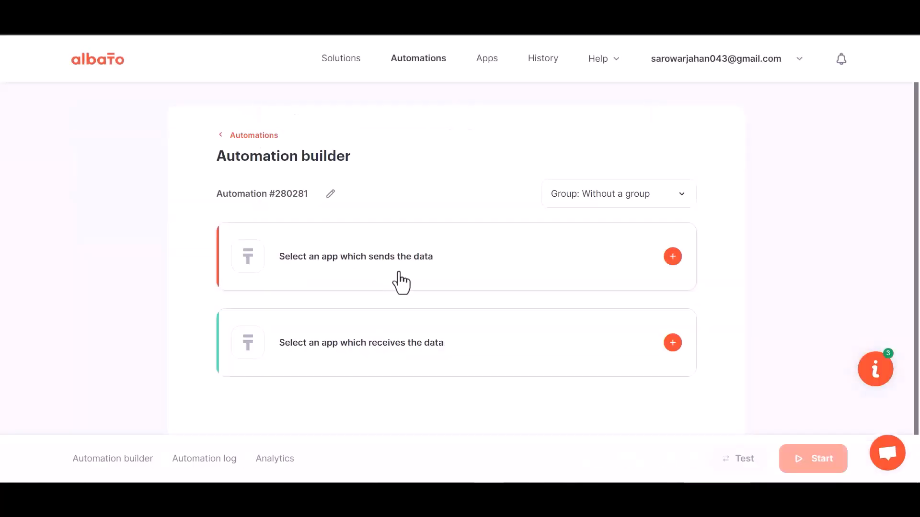
pyautogui.click(671, 259)
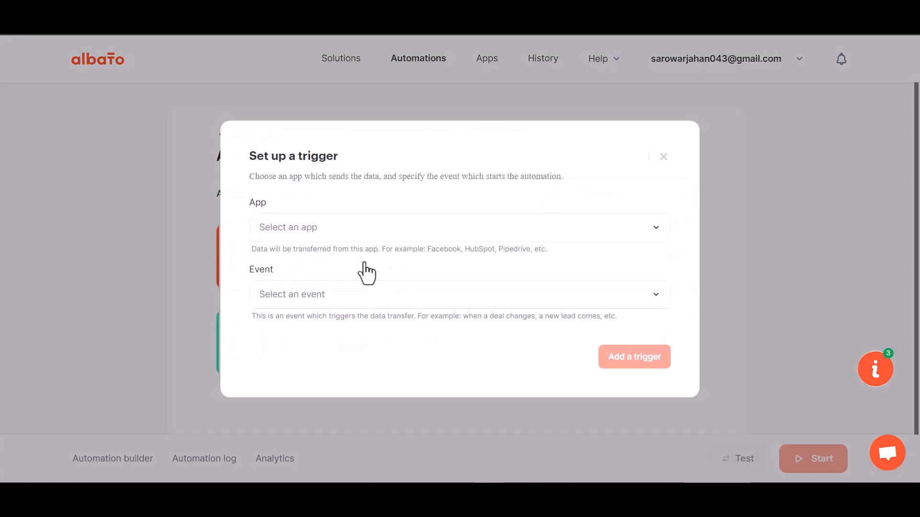
pyautogui.click(312, 239)
pyautogui.write('web')
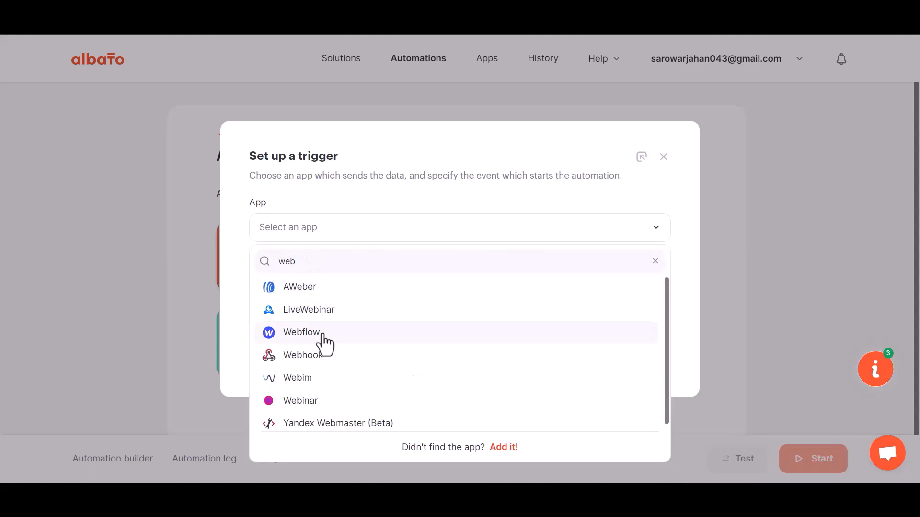
pyautogui.write('h')
pyautogui.click(325, 300)
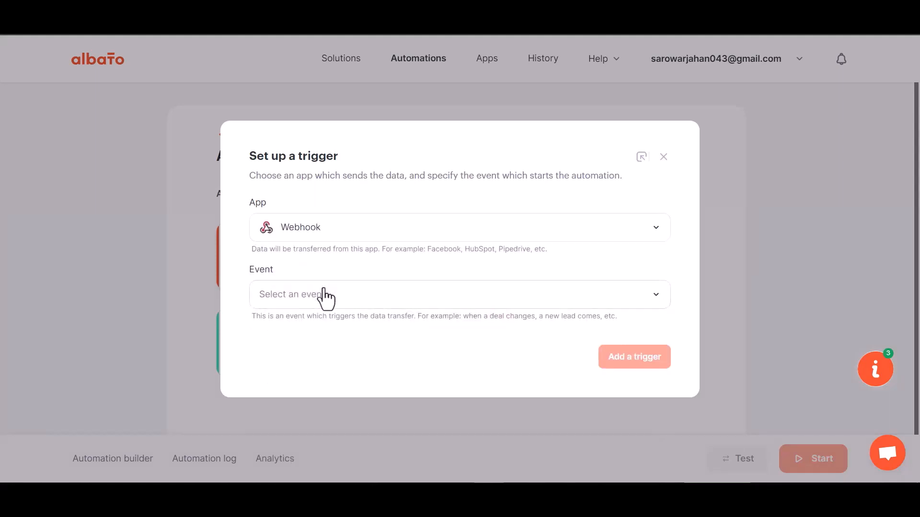
# Set the trigger's event to Incoming webhook and its account to My Account Webhook, and add the trigger.
pyautogui.click(316, 297)
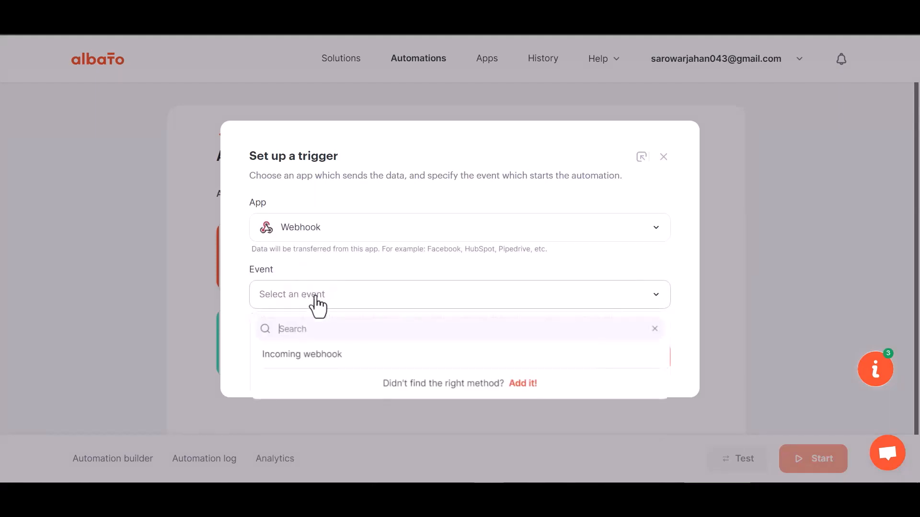
pyautogui.click(309, 357)
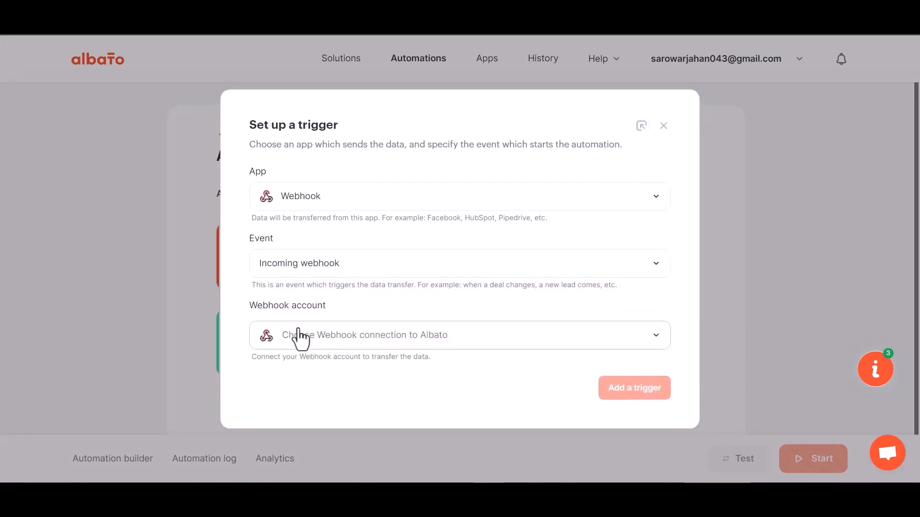
pyautogui.click(327, 340)
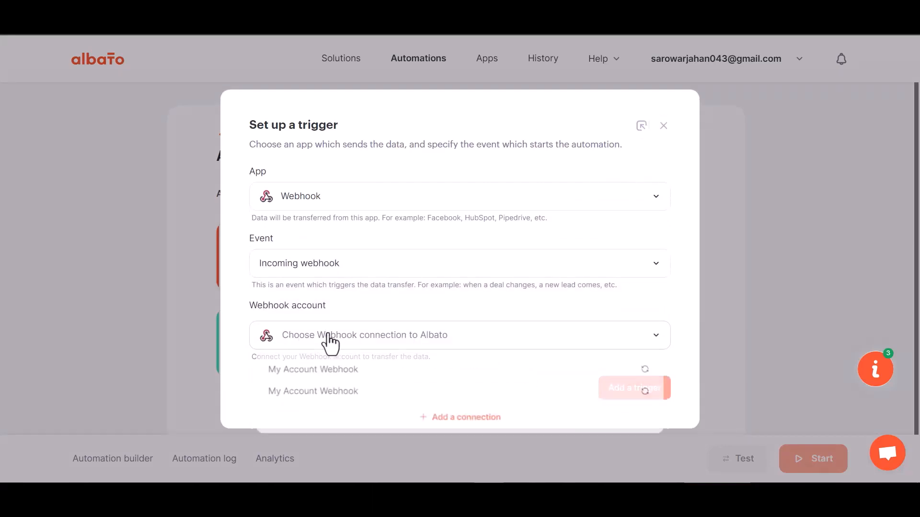
pyautogui.click(333, 374)
pyautogui.click(617, 394)
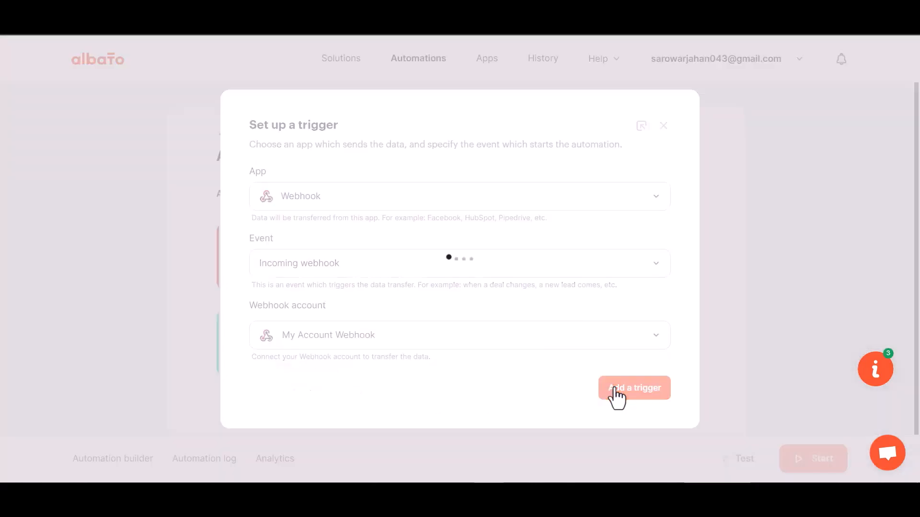
# Start waiting for data in Albato's webhook catcher and paste its copied URL as the webhook link in Bit Integrations.
pyautogui.click(619, 258)
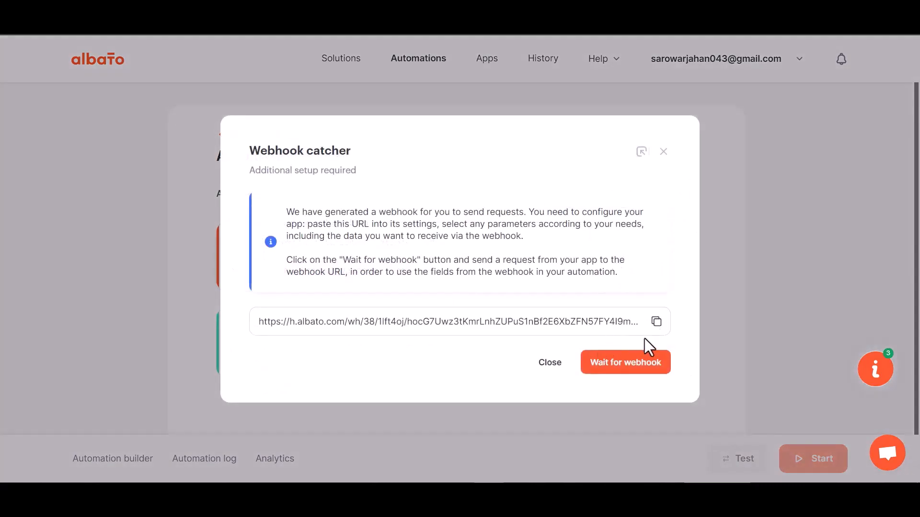
pyautogui.click(657, 322)
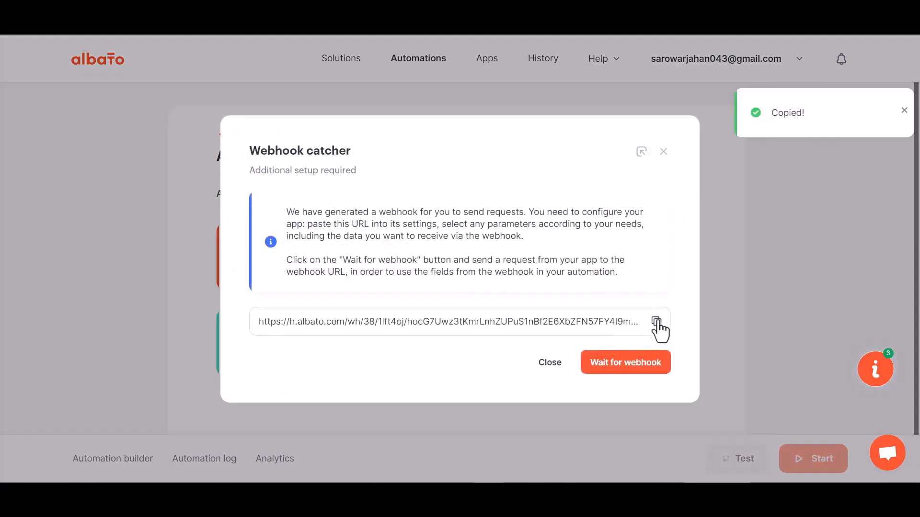
pyautogui.click(623, 368)
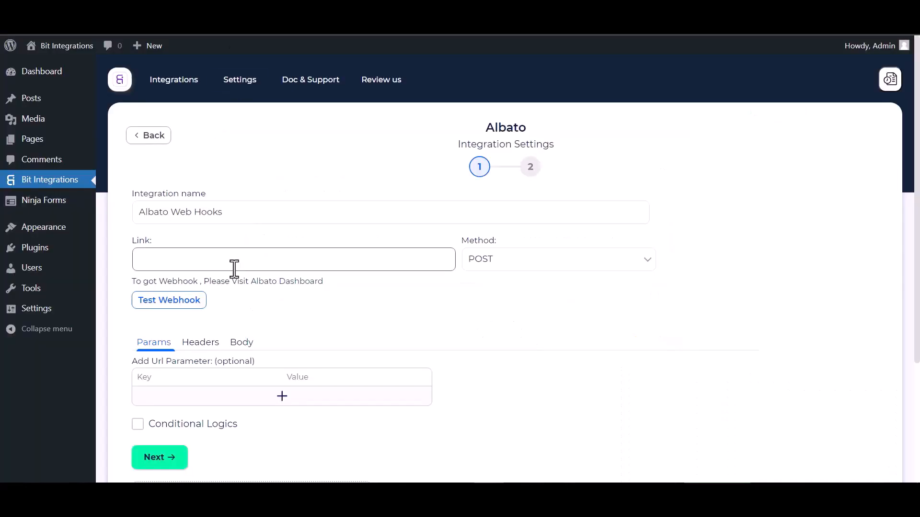
pyautogui.click(222, 267)
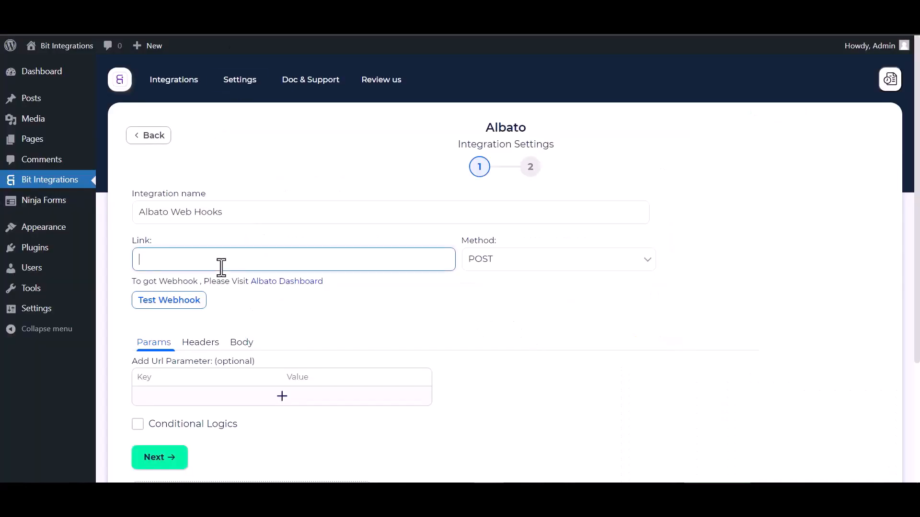
pyautogui.hotkey('ctrl', 'v')
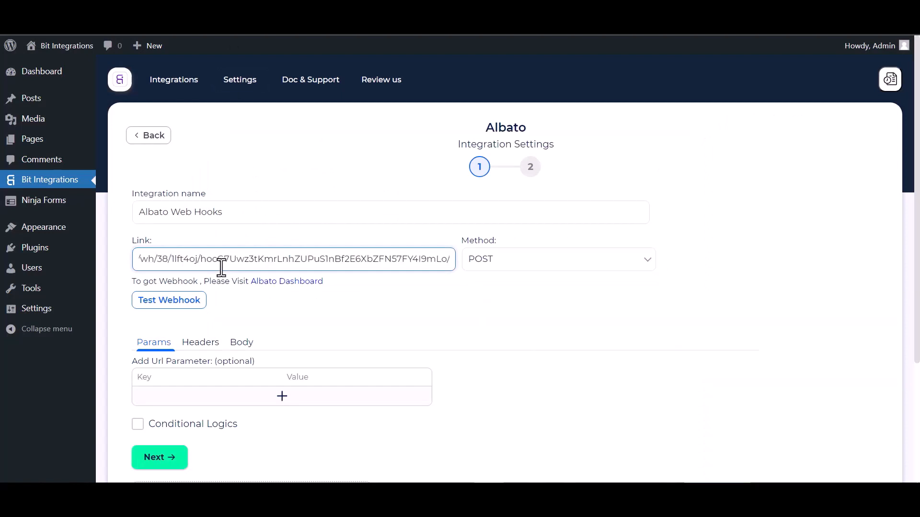
# Set the request body to send all data as application/json and test the webhook.
pyautogui.click(242, 346)
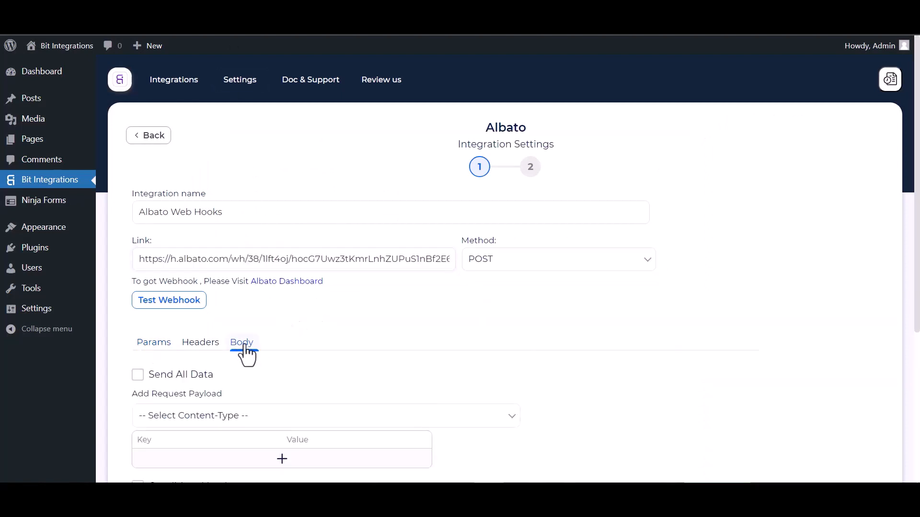
pyautogui.click(160, 376)
pyautogui.scroll(-3, 218, 381)
pyautogui.click(255, 298)
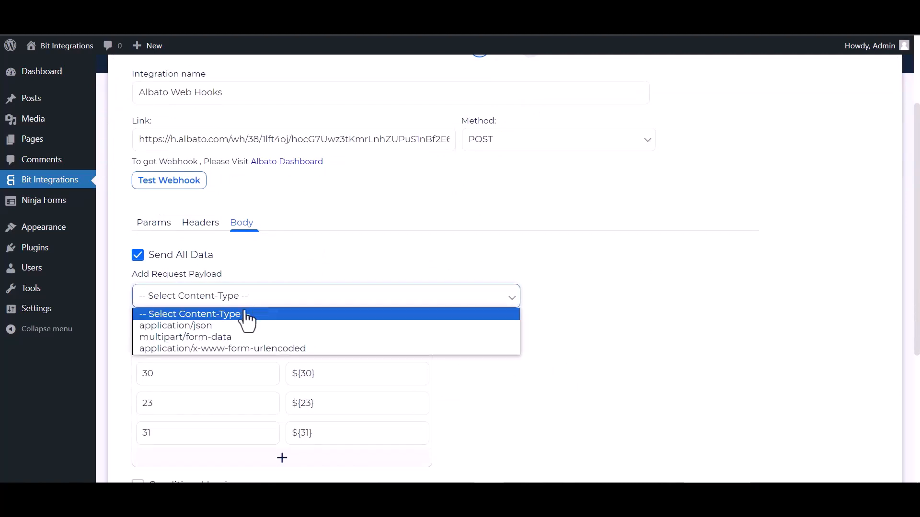
pyautogui.click(191, 327)
pyautogui.scroll(2, 214, 237)
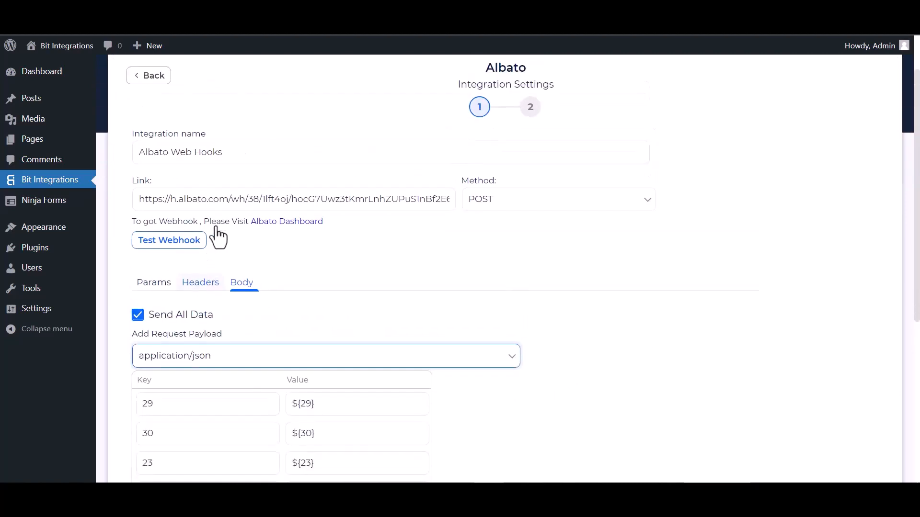
pyautogui.click(175, 244)
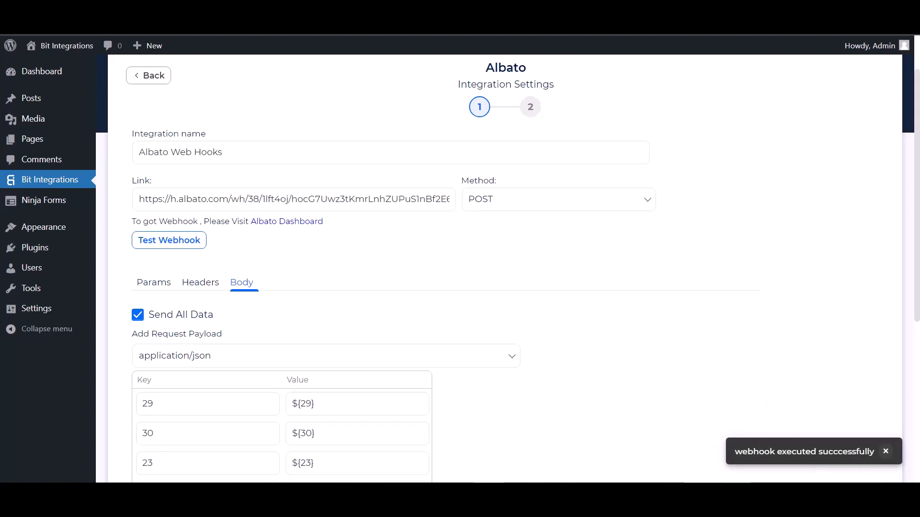
pyautogui.scroll(-5, 140, 312)
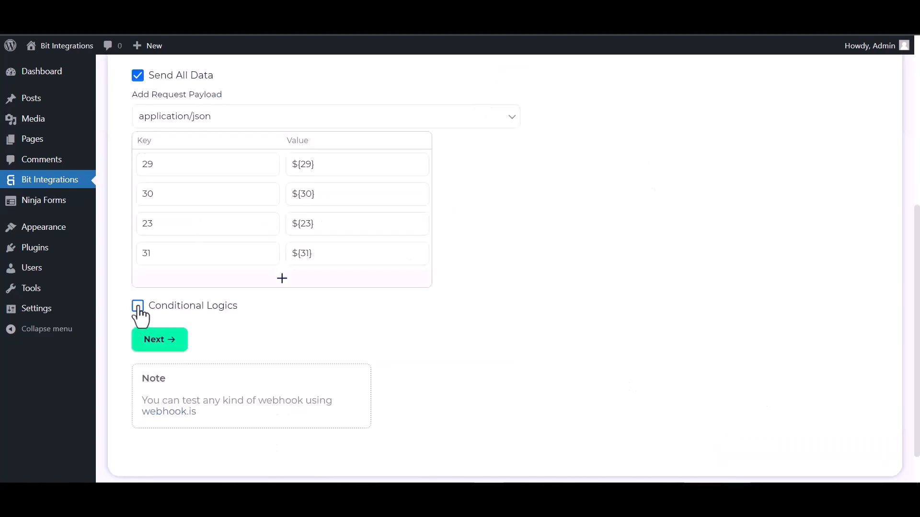
pyautogui.click(137, 306)
pyautogui.scroll(-2, 246, 357)
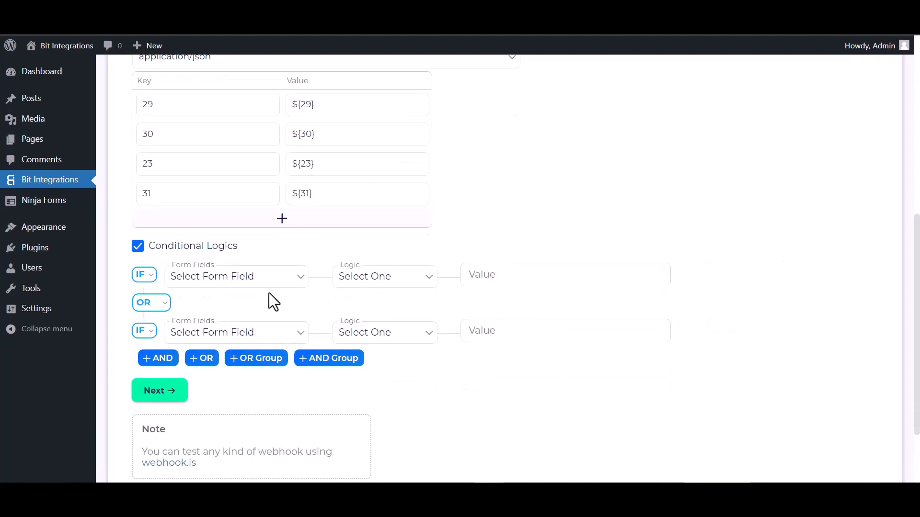
pyautogui.click(138, 247)
# Complete the Albato integration settings without conditional logic, and finish and save the integration.
pyautogui.click(164, 305)
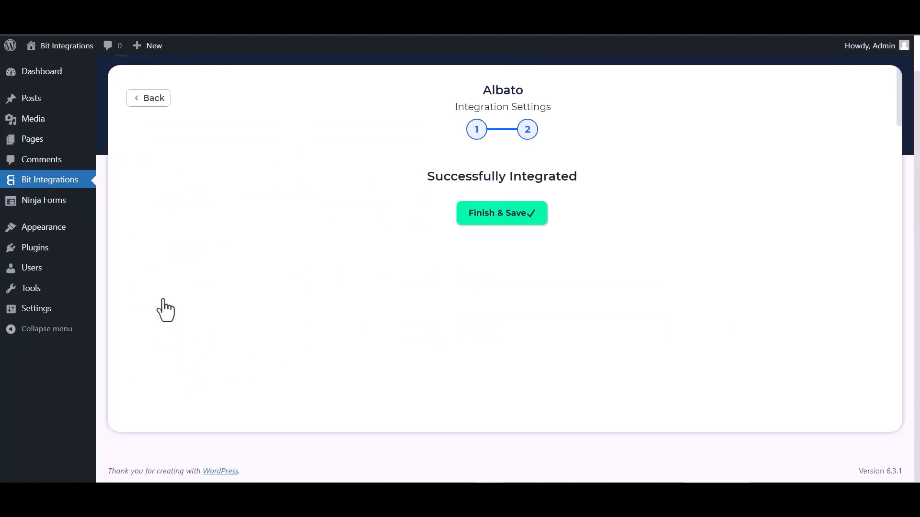
pyautogui.click(477, 221)
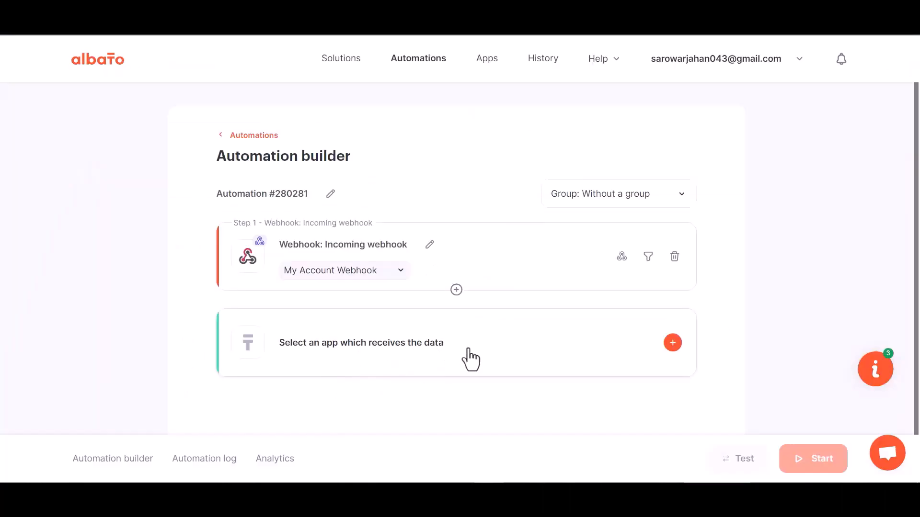
# Switch to the Albato automation and choose MailChimp as the app that receives the data.
pyautogui.click(471, 359)
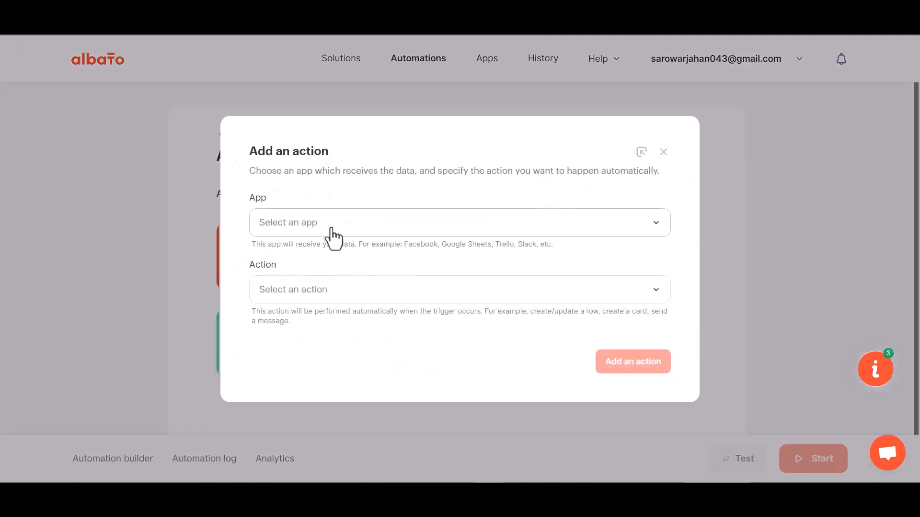
pyautogui.click(307, 250)
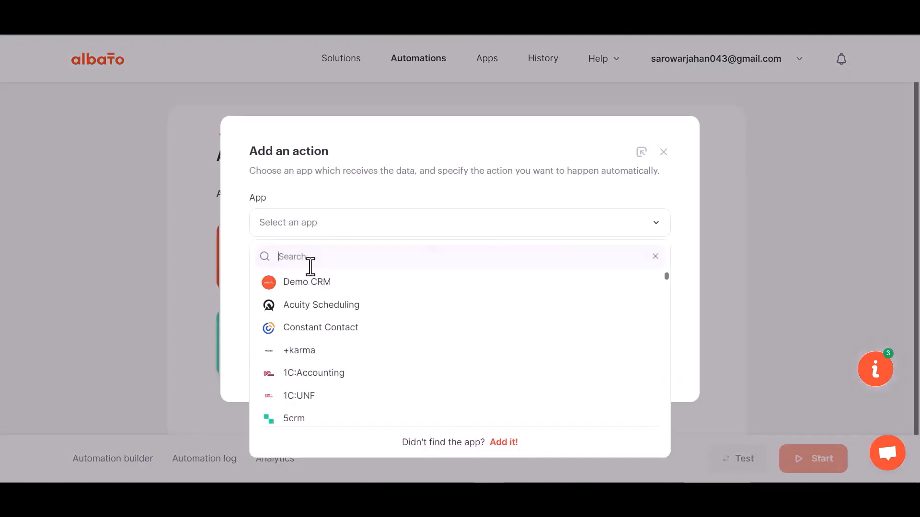
pyautogui.write('m')
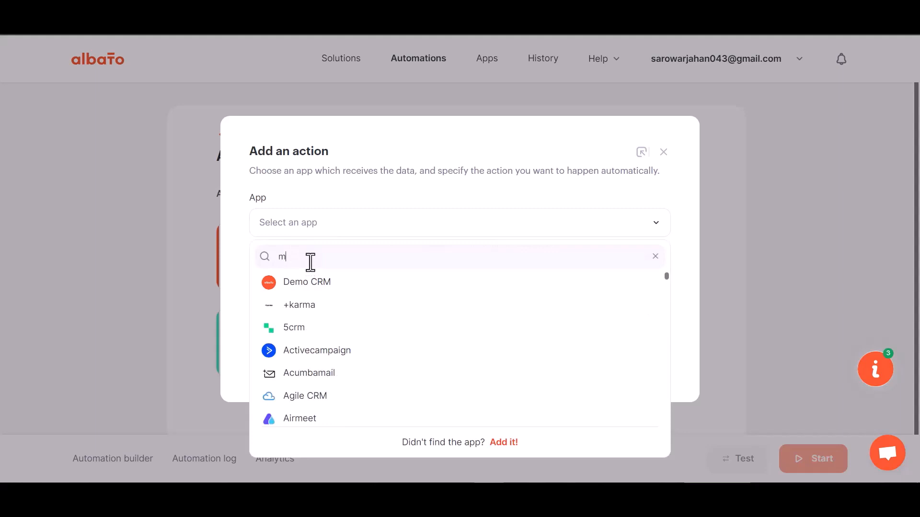
pyautogui.write('ailc')
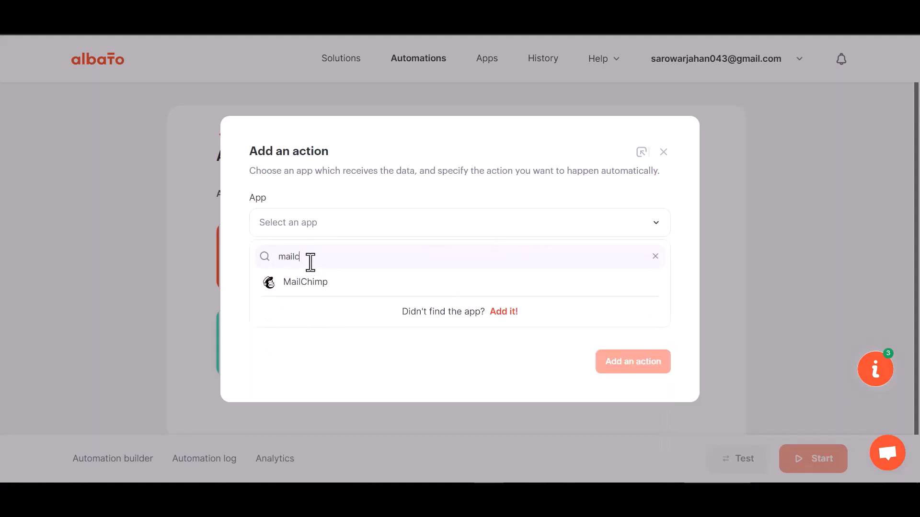
pyautogui.click(312, 282)
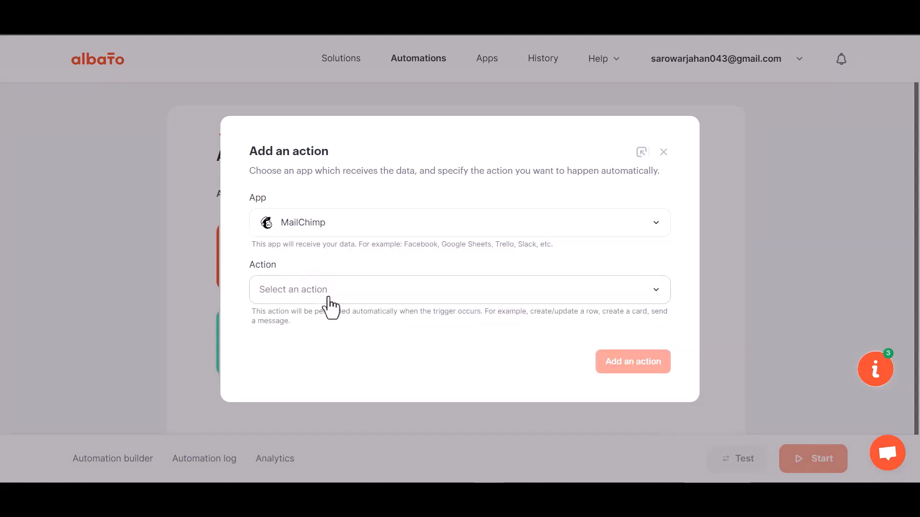
# Choose "Add subscriber to the list" as the MailChimp action and start connecting a MailChimp account.
pyautogui.click(330, 295)
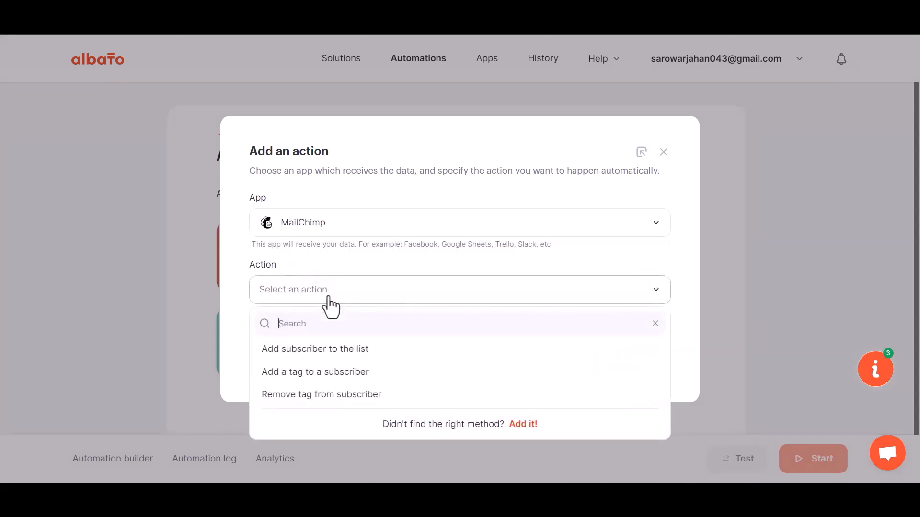
pyautogui.click(354, 353)
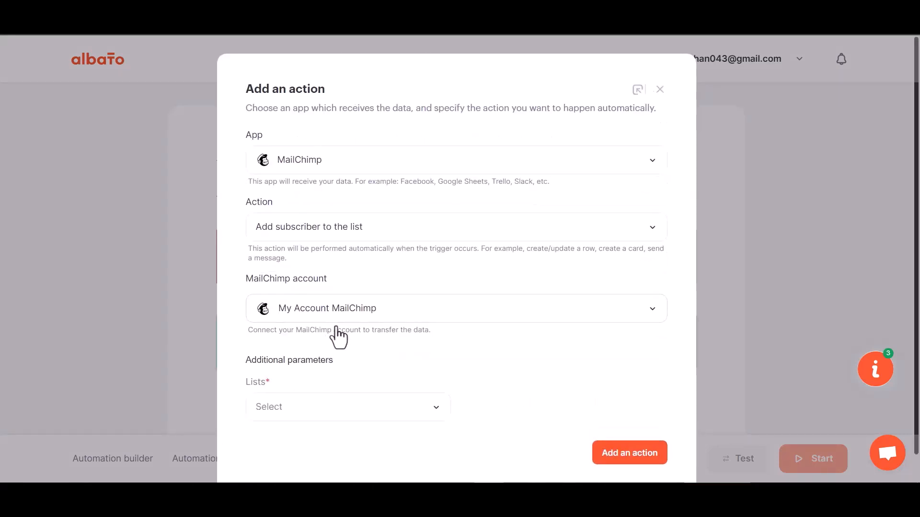
pyautogui.click(341, 318)
pyautogui.click(439, 350)
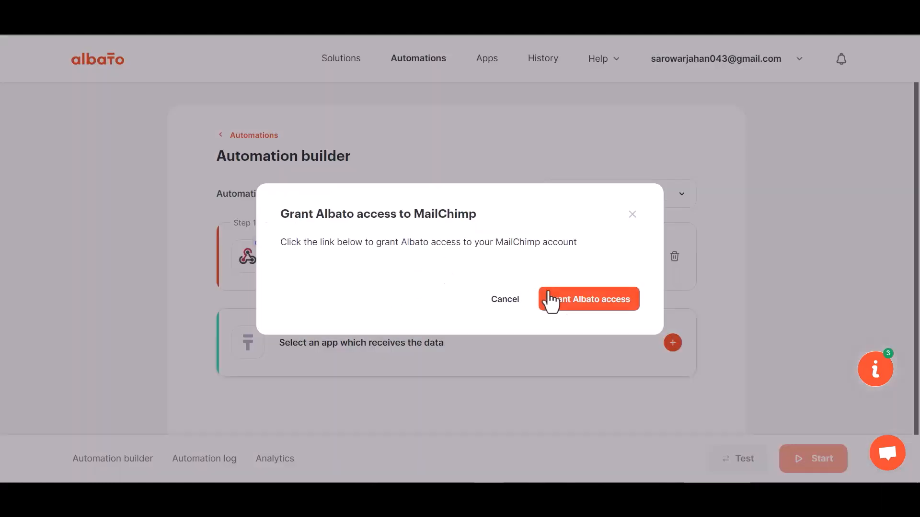
# Grant Albato access by logging in to Mailchimp with the account username and password and authorizing the app.
pyautogui.click(577, 305)
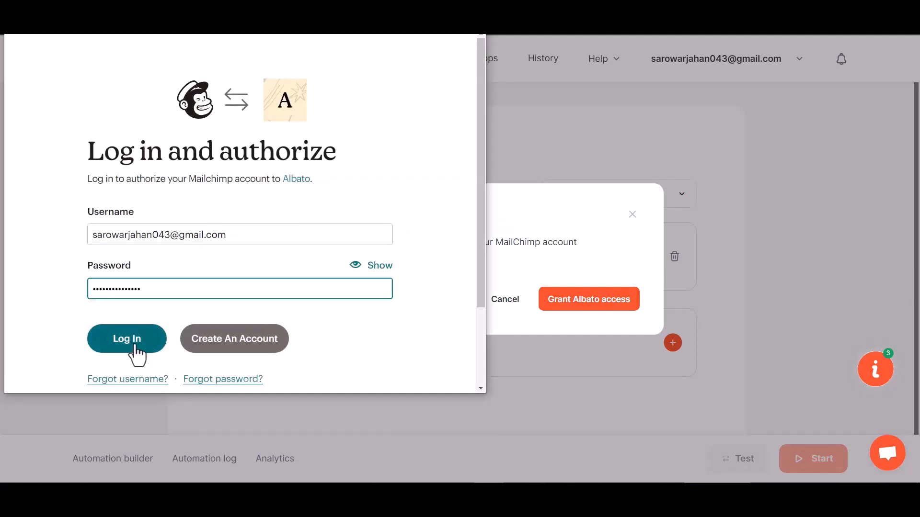
pyautogui.click(134, 344)
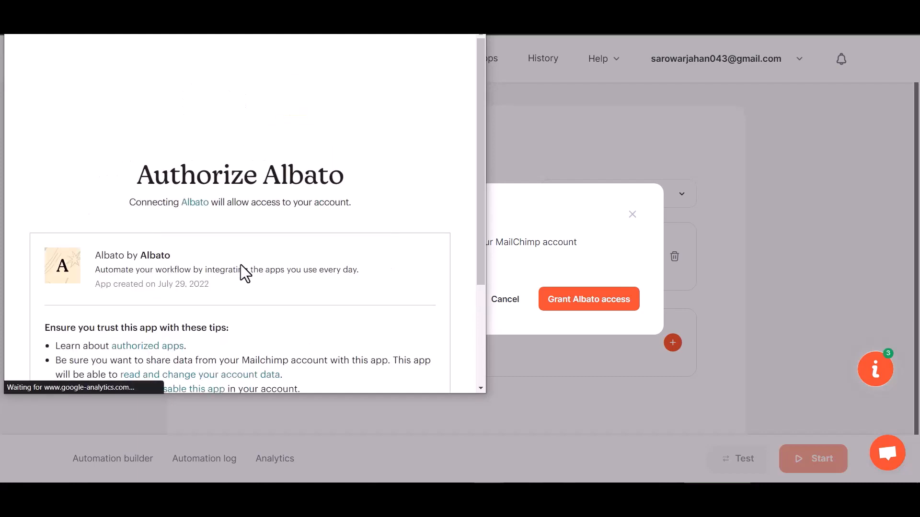
pyautogui.scroll(-3, 240, 266)
pyautogui.click(62, 353)
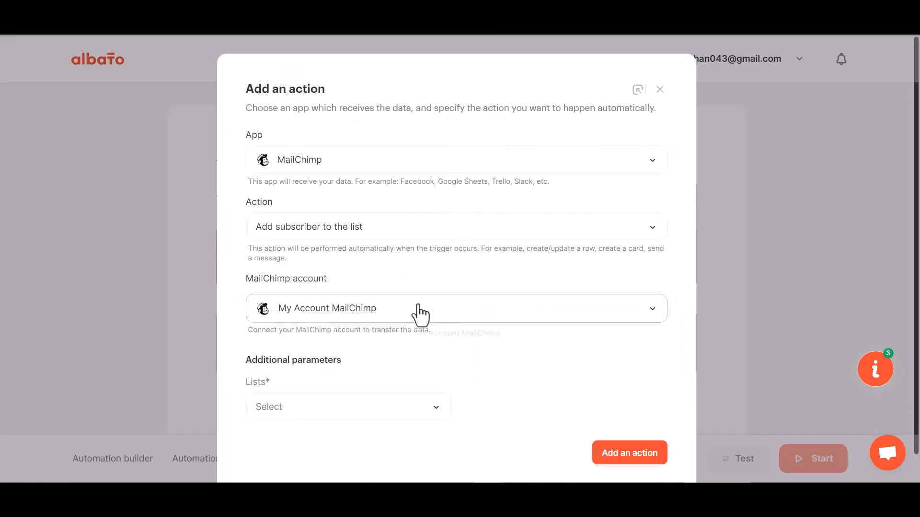
# Select the existing MailChimp list that receives the subscribers and add the action.
pyautogui.click(352, 386)
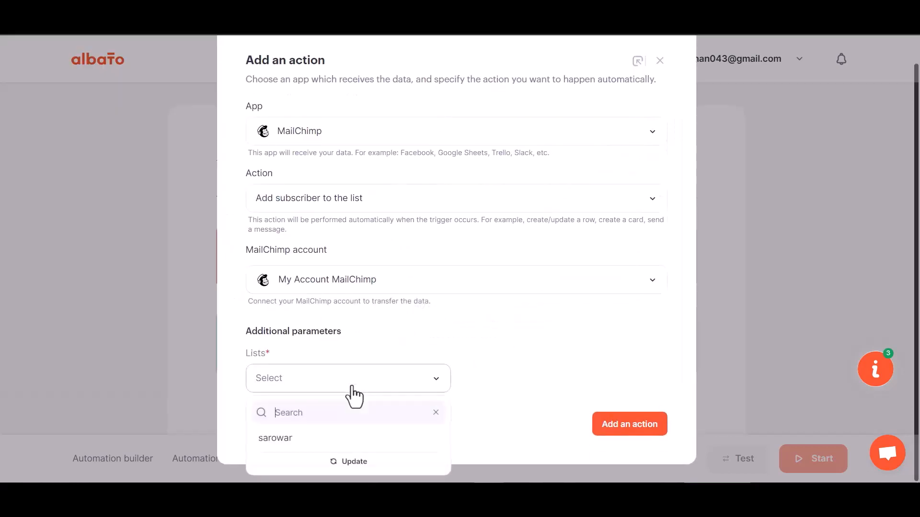
pyautogui.click(309, 436)
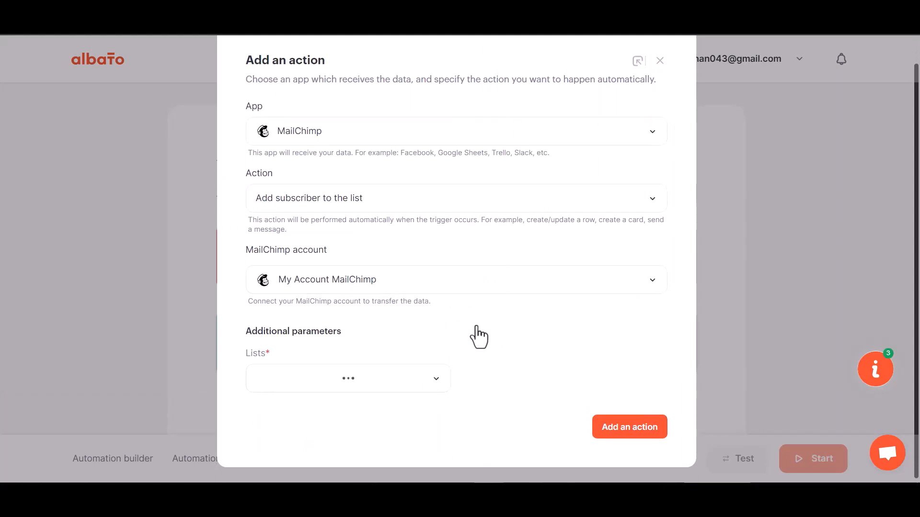
pyautogui.click(630, 426)
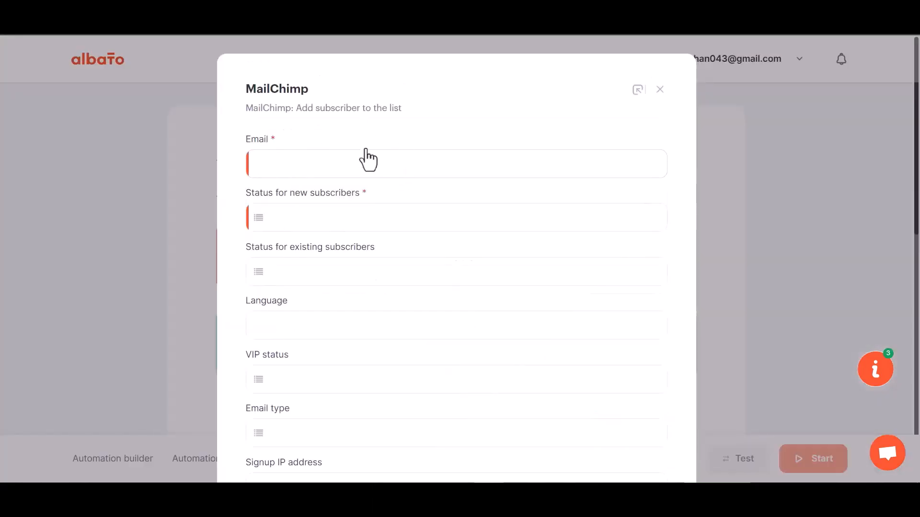
# Map the required Email field to webhook value 23 and set the status for new subscribers to Subscribed.
pyautogui.click(322, 169)
pyautogui.click(320, 242)
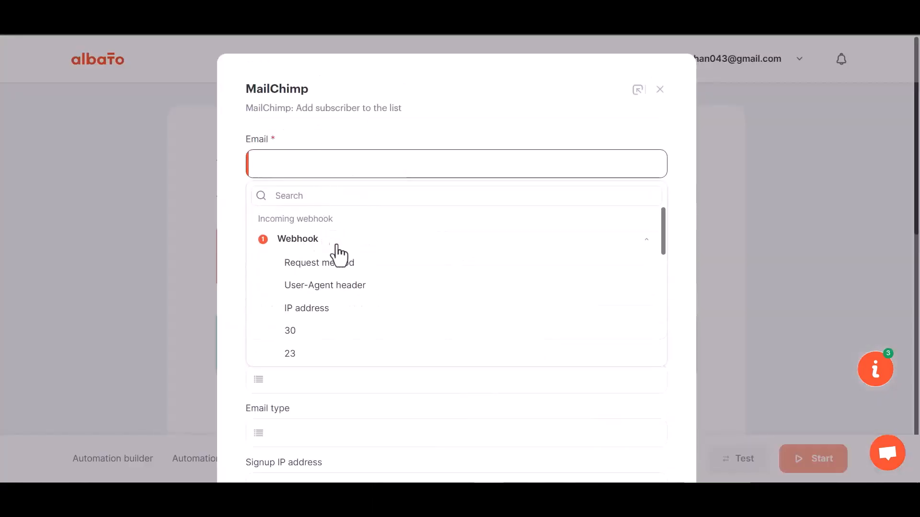
pyautogui.click(295, 354)
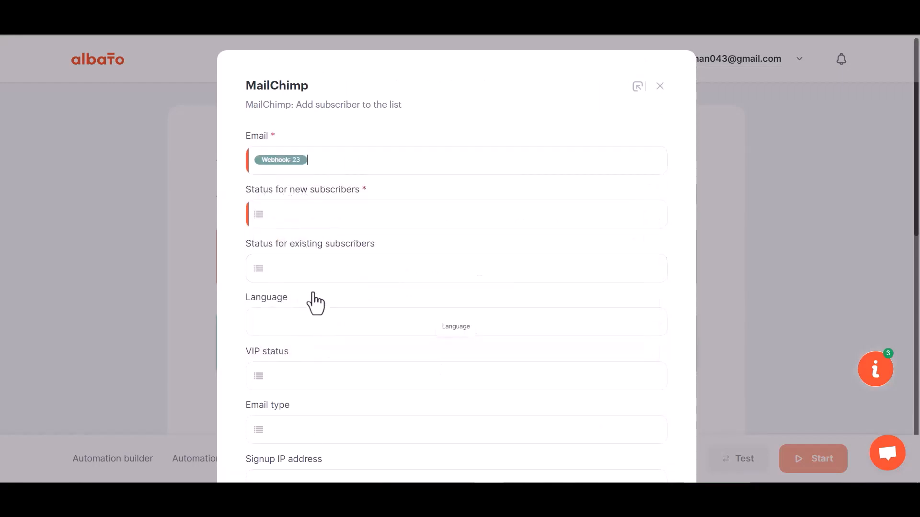
pyautogui.scroll(-1, 314, 302)
pyautogui.scroll(-1, 314, 301)
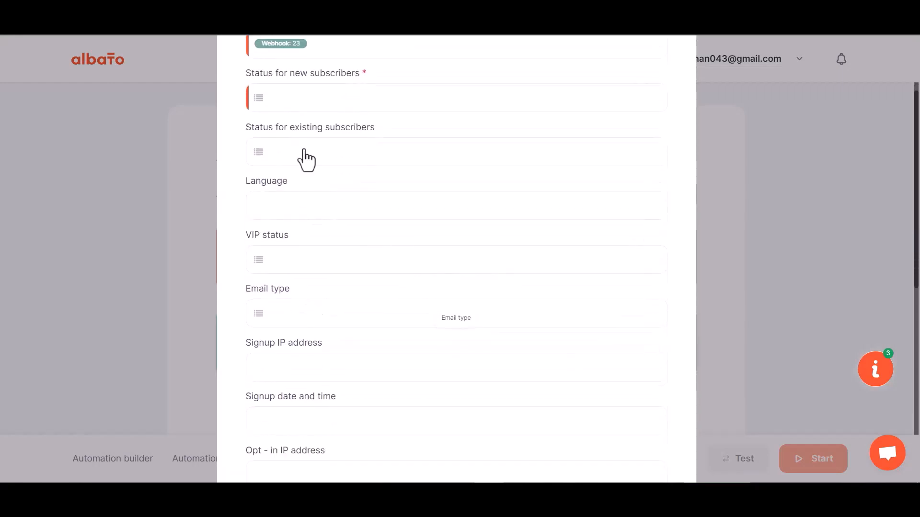
pyautogui.click(318, 99)
pyautogui.click(325, 178)
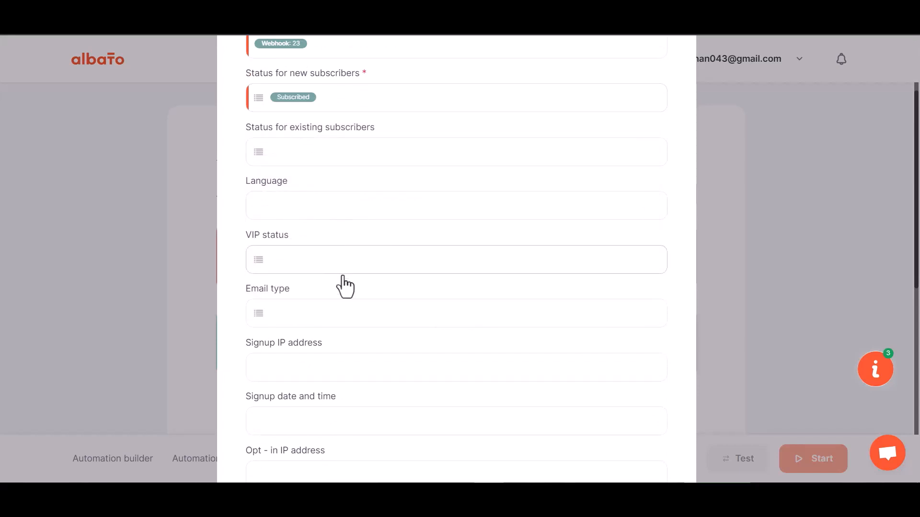
# Map First Name to webhook value 29 and Last Name to webhook value 30.
pyautogui.scroll(-5, 345, 287)
pyautogui.click(307, 225)
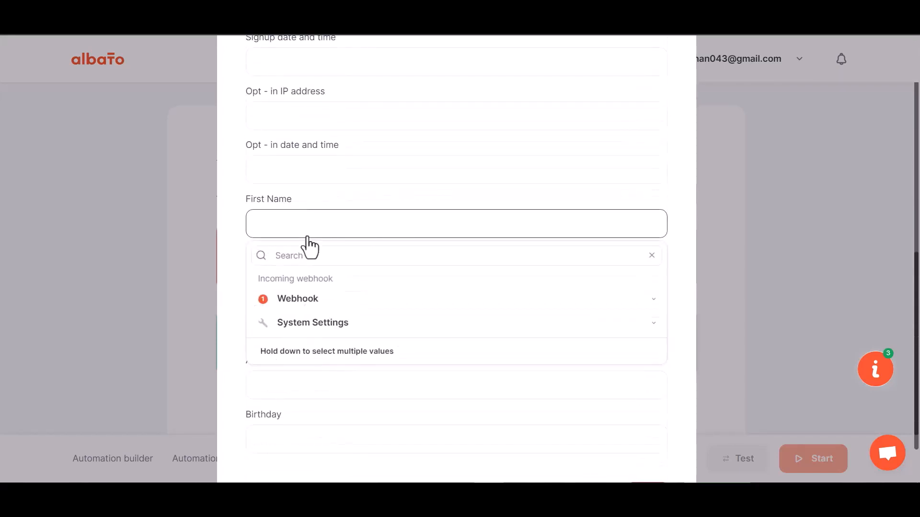
pyautogui.click(302, 299)
pyautogui.scroll(-1, 307, 402)
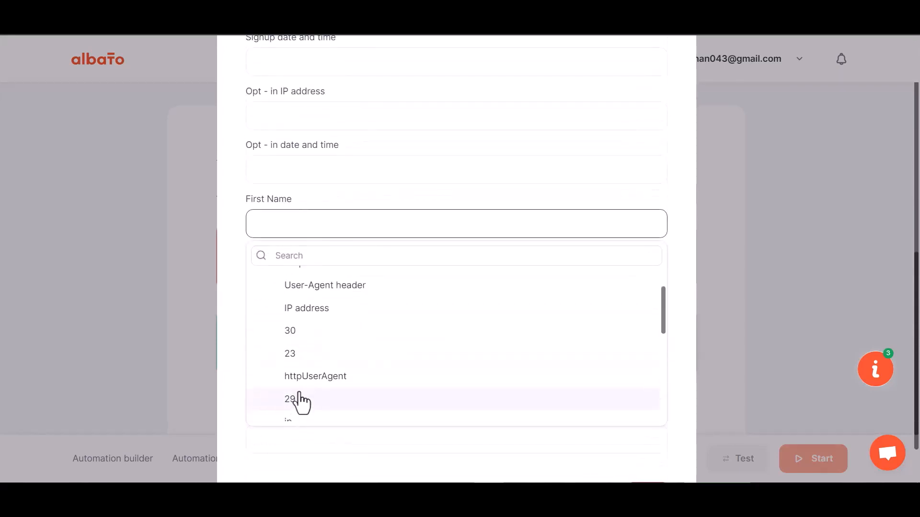
pyautogui.click(300, 400)
pyautogui.click(306, 284)
pyautogui.click(293, 360)
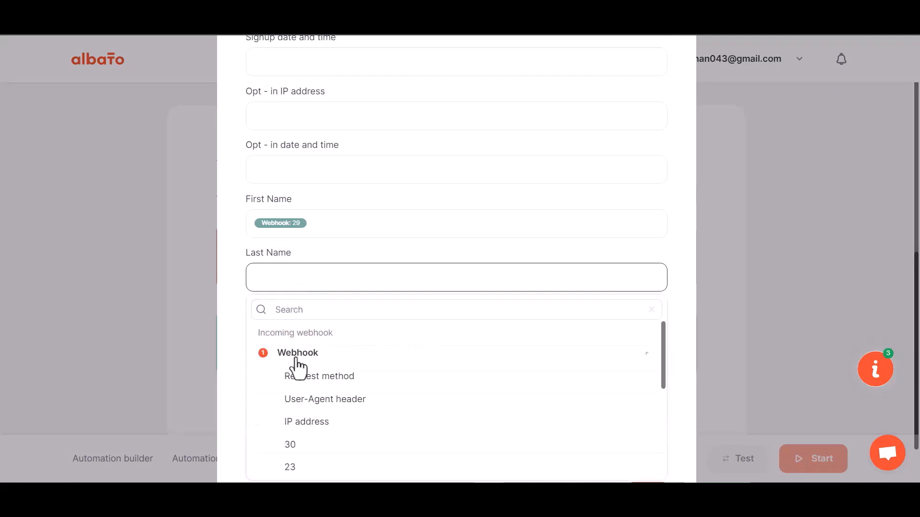
pyautogui.click(311, 444)
# Map Phone Number to webhook value 31 and save the MailChimp action.
pyautogui.scroll(-1, 325, 362)
pyautogui.click(318, 278)
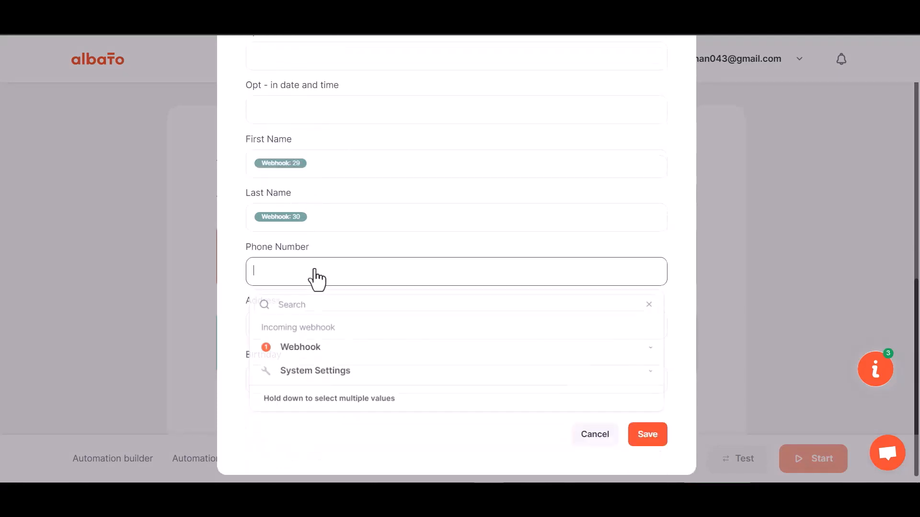
pyautogui.click(307, 346)
pyautogui.scroll(-3, 309, 431)
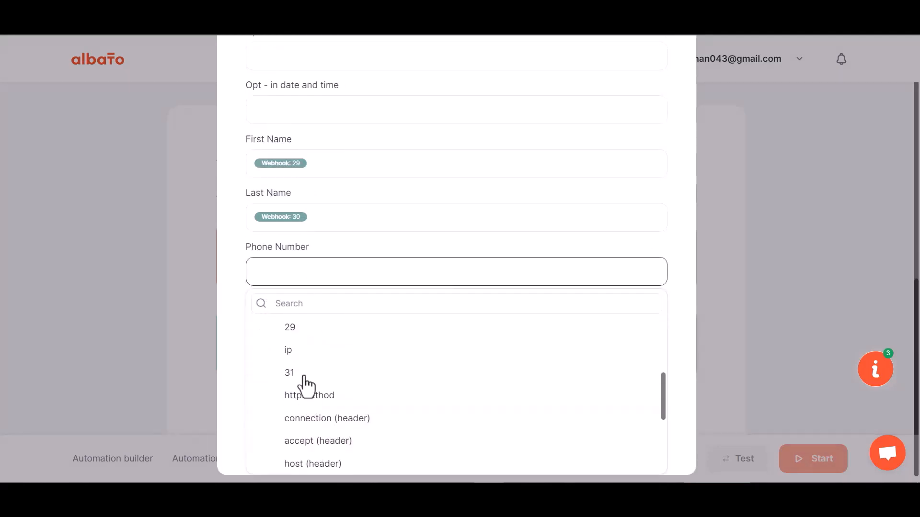
pyautogui.click(290, 373)
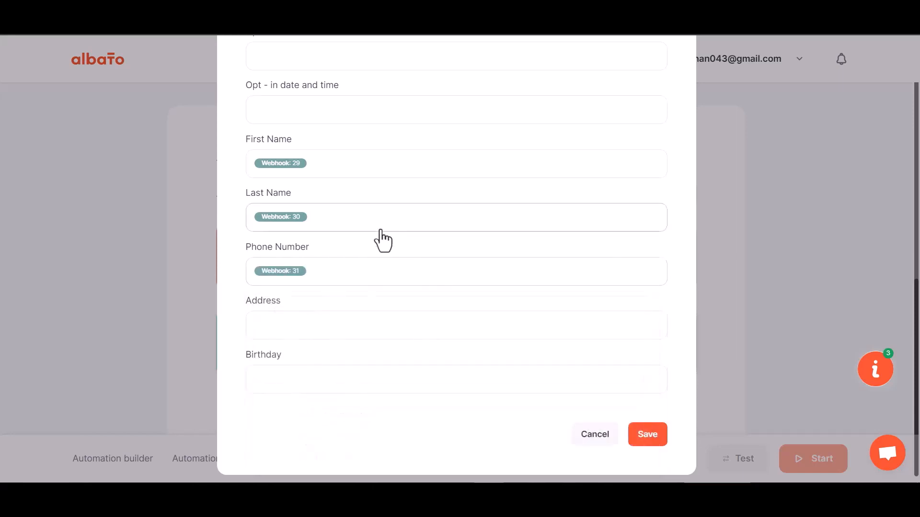
pyautogui.click(644, 436)
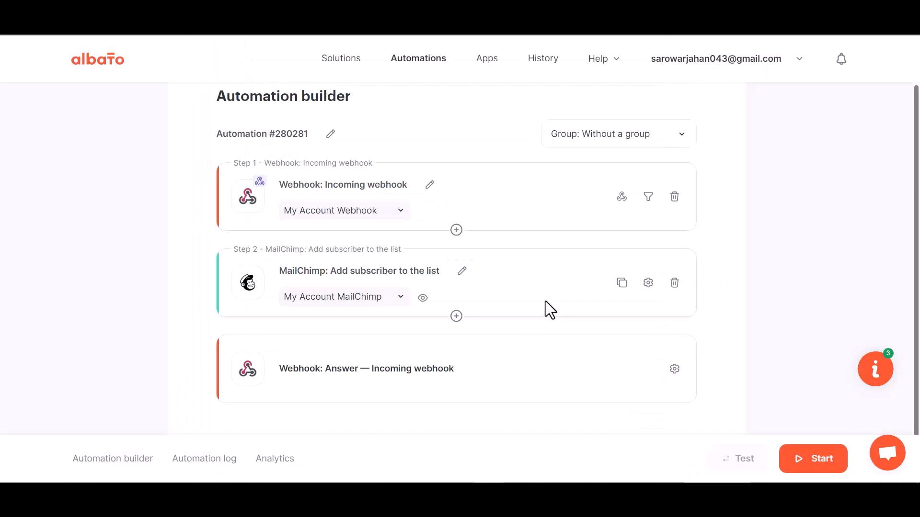
# Start the automation and submit the contact form with first name Bit, last name Integrations, a test e-mail address and phone number.
pyautogui.click(812, 464)
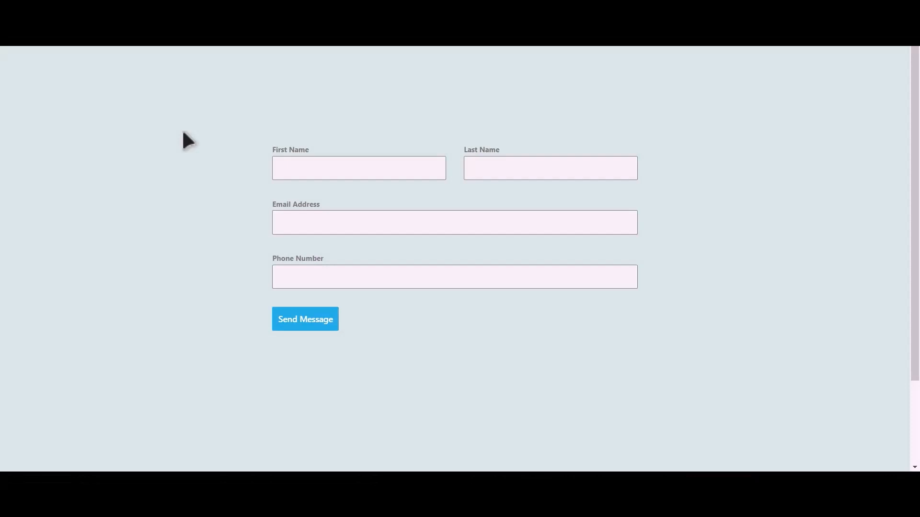
pyautogui.click(373, 171)
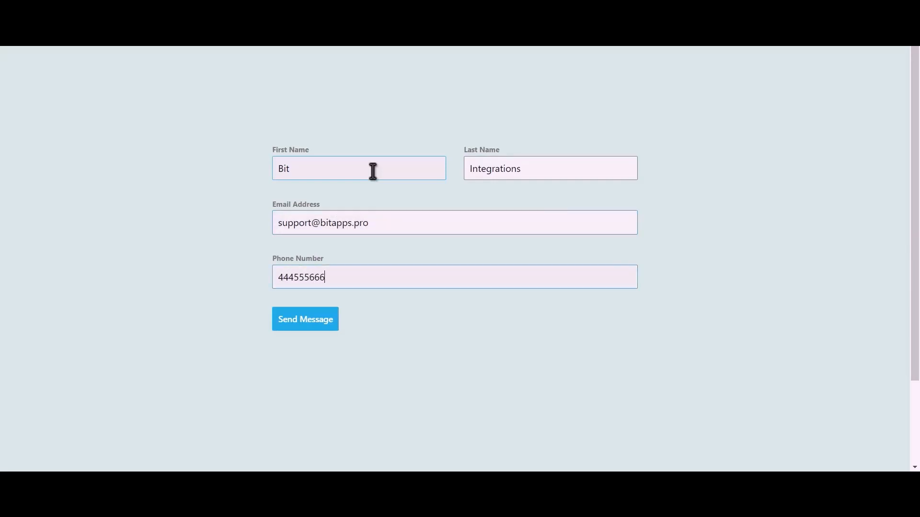
pyautogui.click(316, 325)
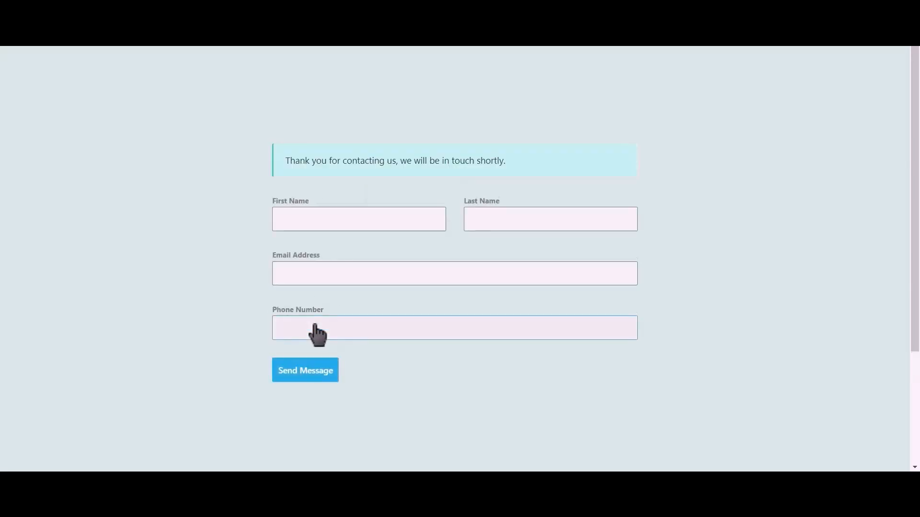